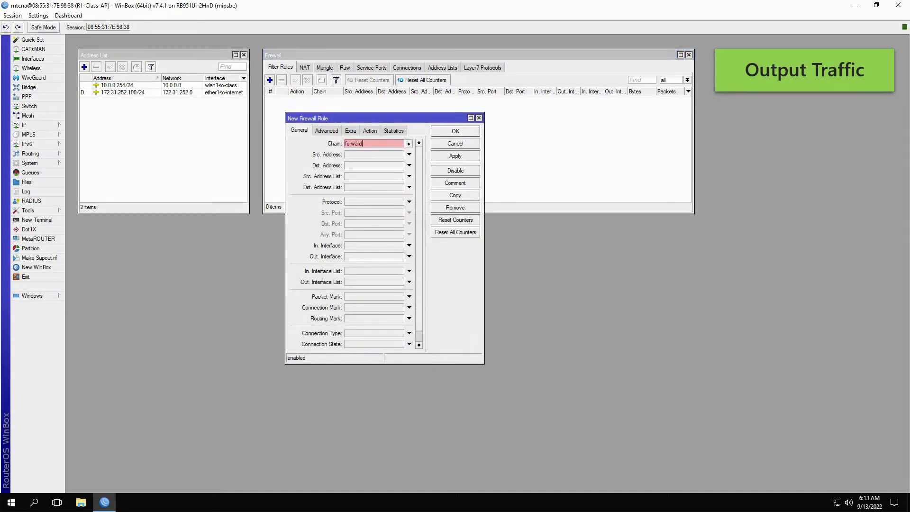
Step: Add an output-chain ICMP filter rule with action log and log prefix o-icmp
type("output")
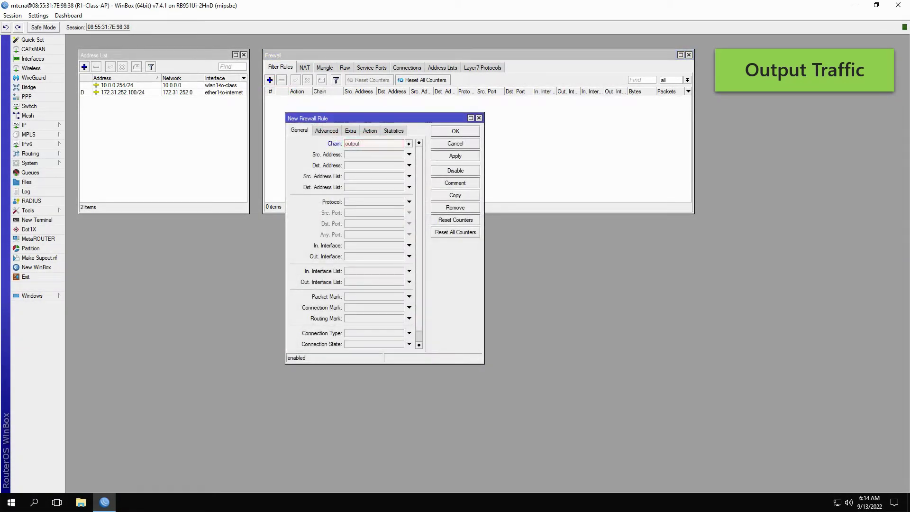
key("Tab")
key("Tab")
key("Tab")
key("Tab")
key("Tab")
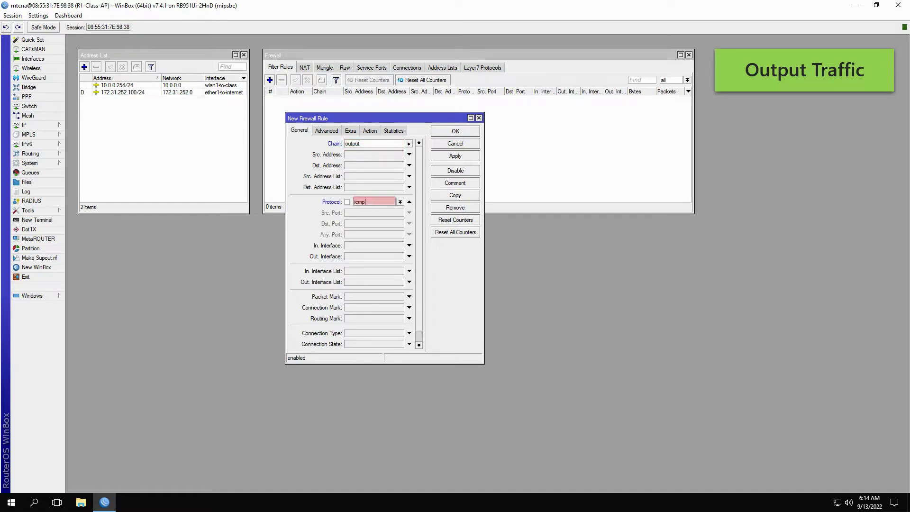
type("icmp")
key("ctrl+Tab")
key("ctrl+Tab")
key("ctrl+Tab")
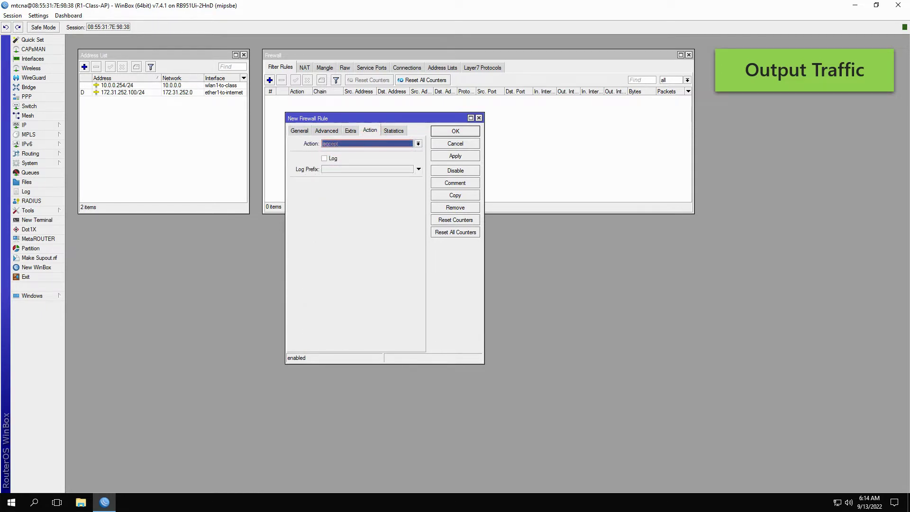
type("log")
key("Tab")
key("space")
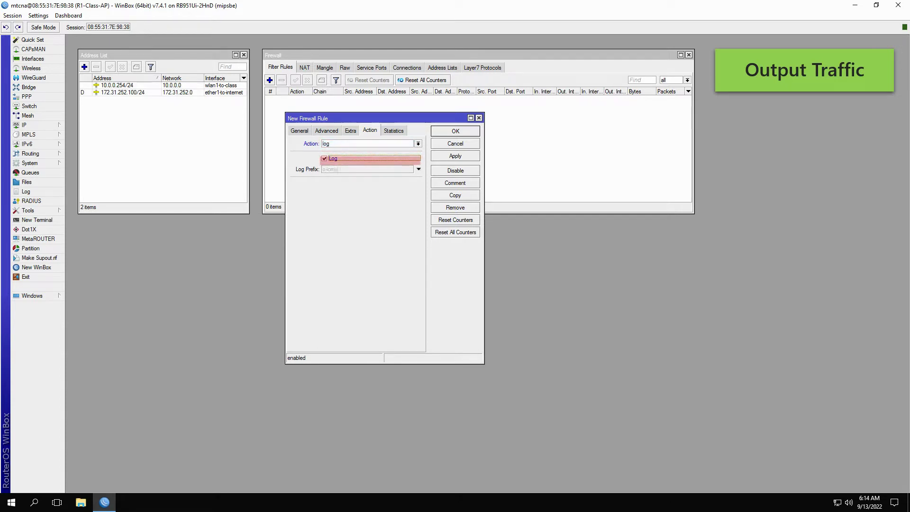
key("Tab")
type("o-icmp")
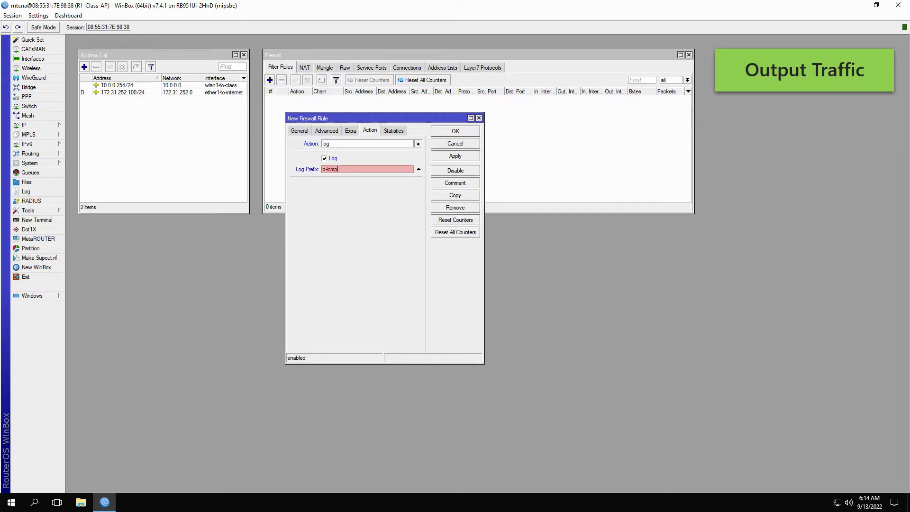
key("Return")
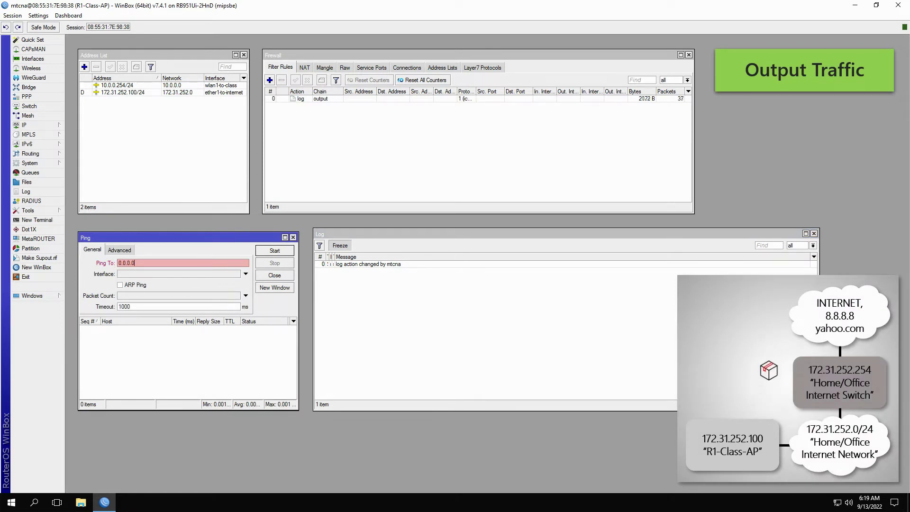
Step: Enter 8.8.8.8 as the ping target address
type("8.8.8.8")
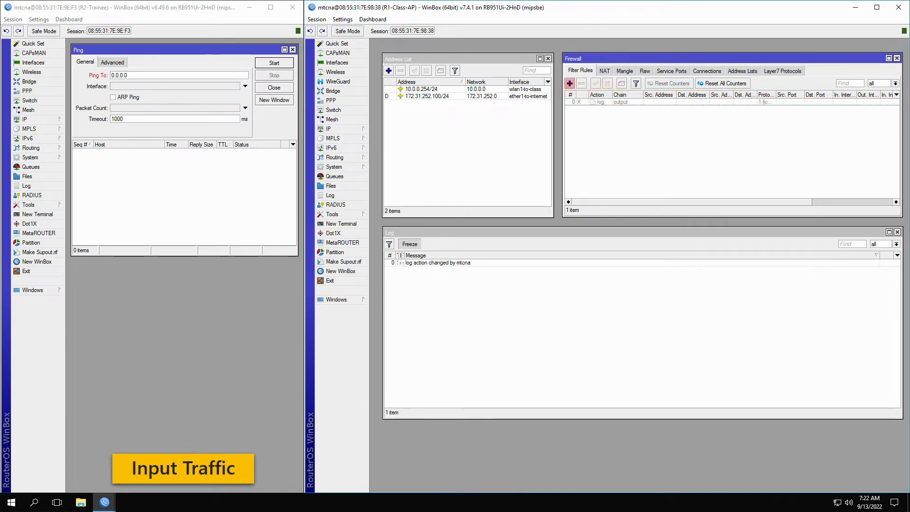
Step: Create a filter rule logging ICMP on the input chain with prefix i-icmp
left_click(570, 83)
type("forward")
key("BackSpace")
key("BackSpace")
key("BackSpace")
key("BackSpace")
key("BackSpace")
key("BackSpace")
key("BackSpace")
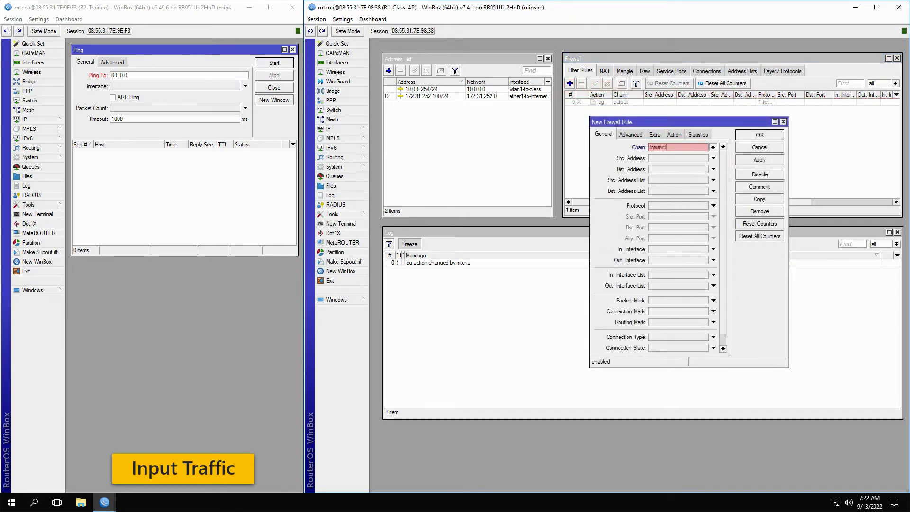
type("input")
key("Tab")
key("Tab")
key("Tab")
key("Tab")
key("Tab")
type("icmp")
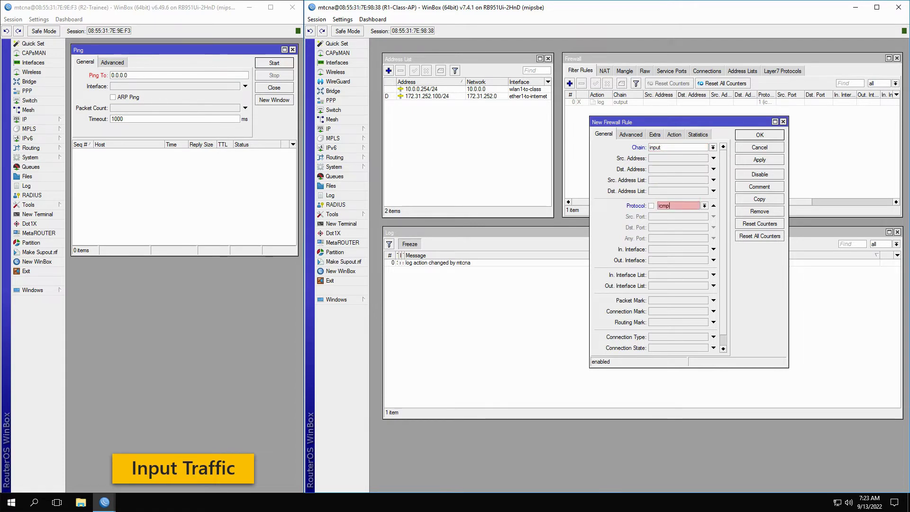
key("ctrl+Tab")
key("ctrl+Tab")
key("ctrl+Tab")
type("icmp")
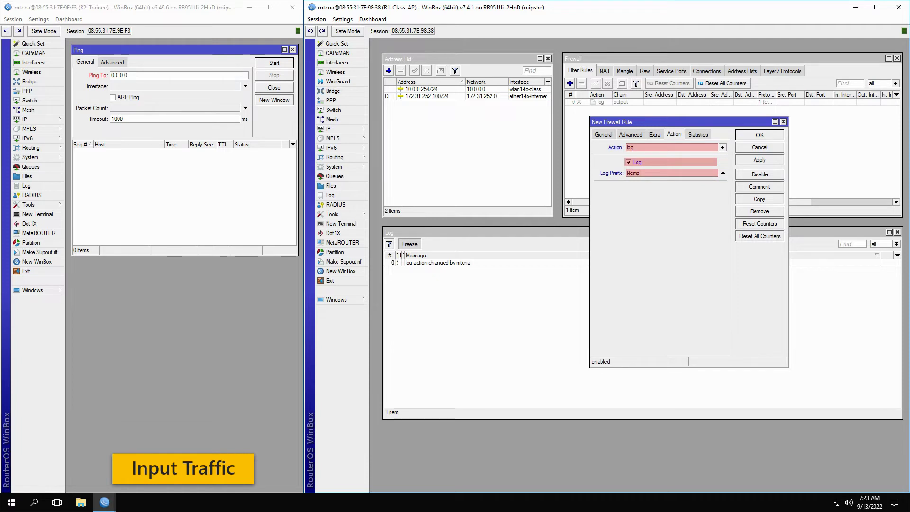
key("Return")
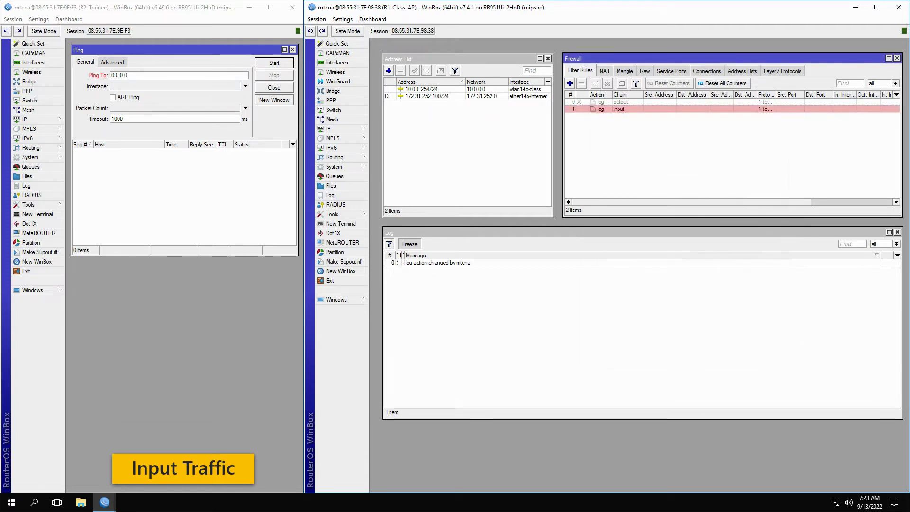
Step: Ping 10.0.0.254 from the second router
left_click(137, 75)
type("10.0.0.254")
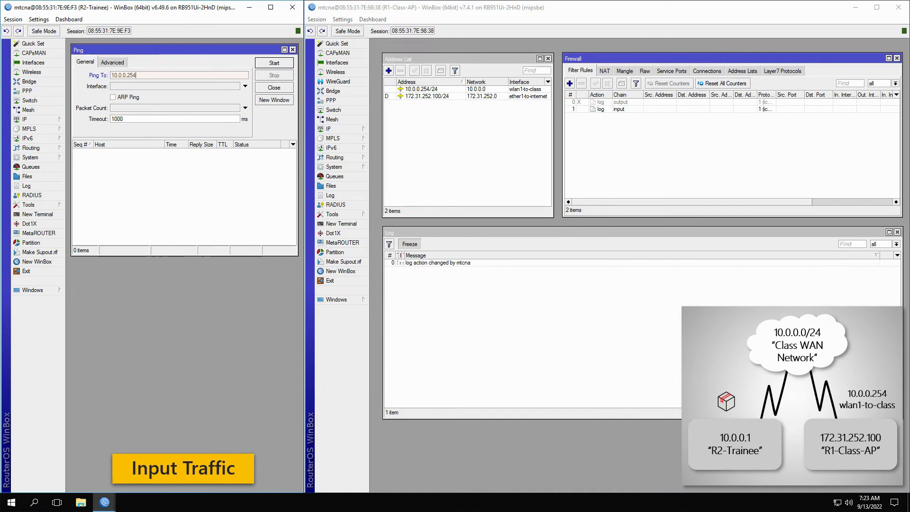
key("Return")
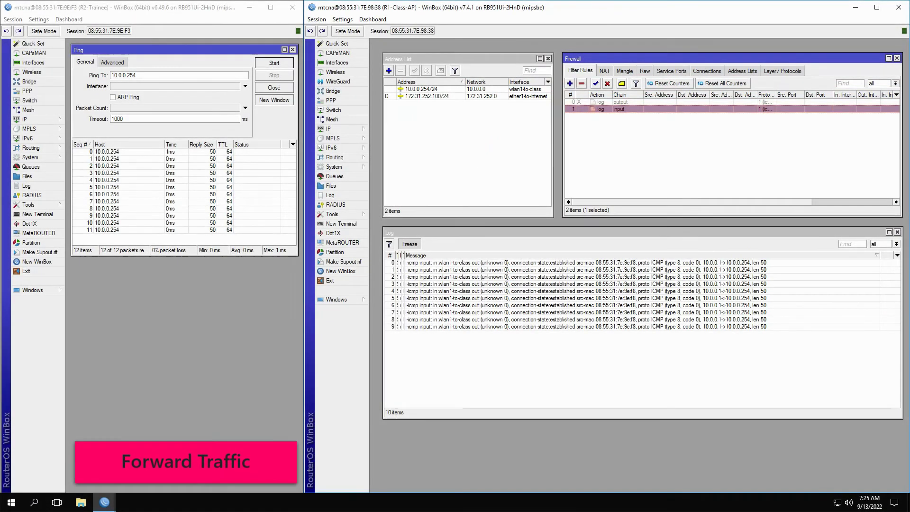
Step: Disable the i-icmp input rule and add a forward-chain ICMP log rule with prefix f-icmp
left_click(619, 109)
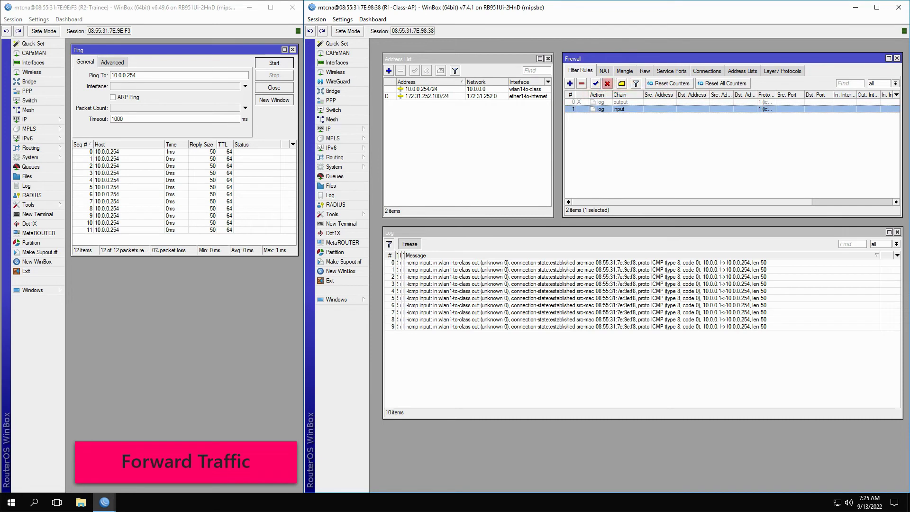
left_click(607, 83)
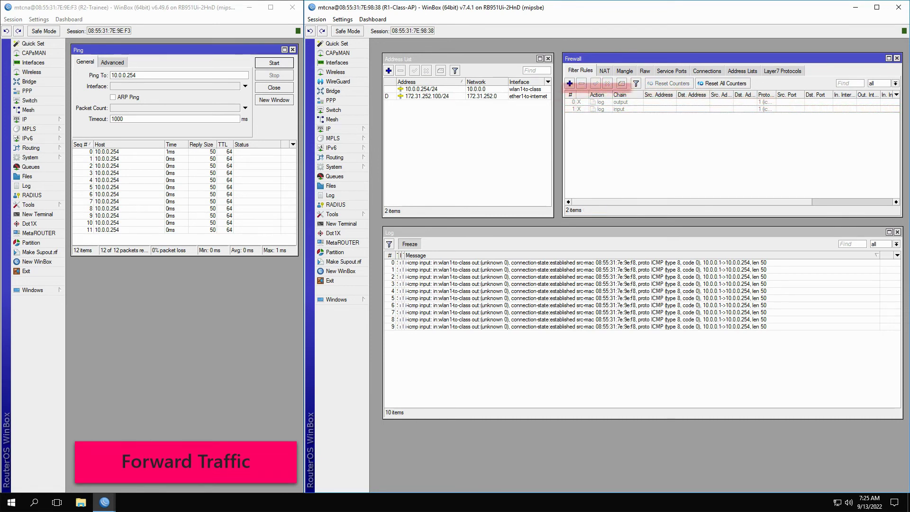
left_click(569, 82)
type("forward")
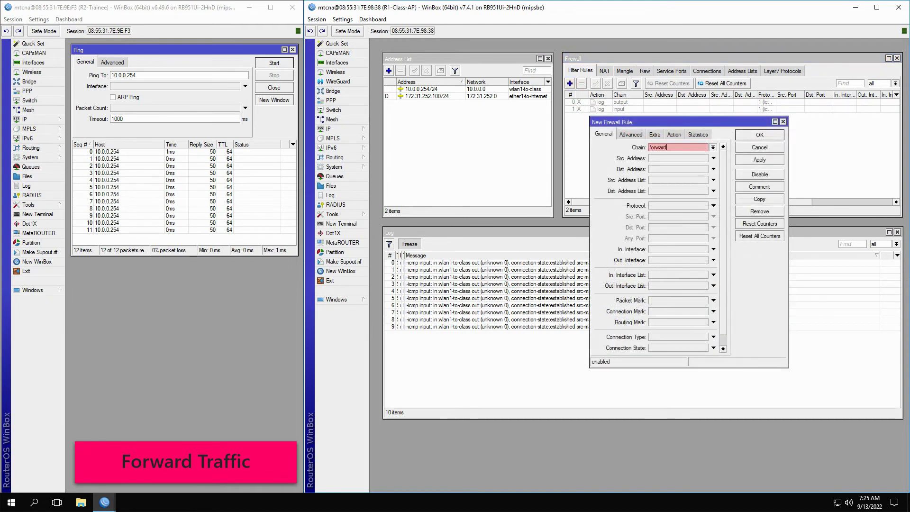
key("Tab")
key("Tab")
key("Tab")
key("Tab")
key("Tab")
type("icmp")
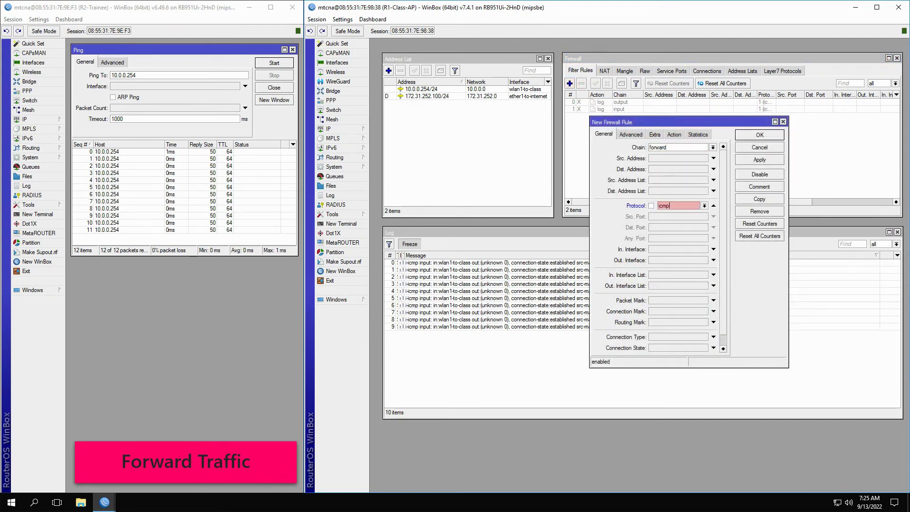
left_click(674, 134)
key("l")
key("Tab")
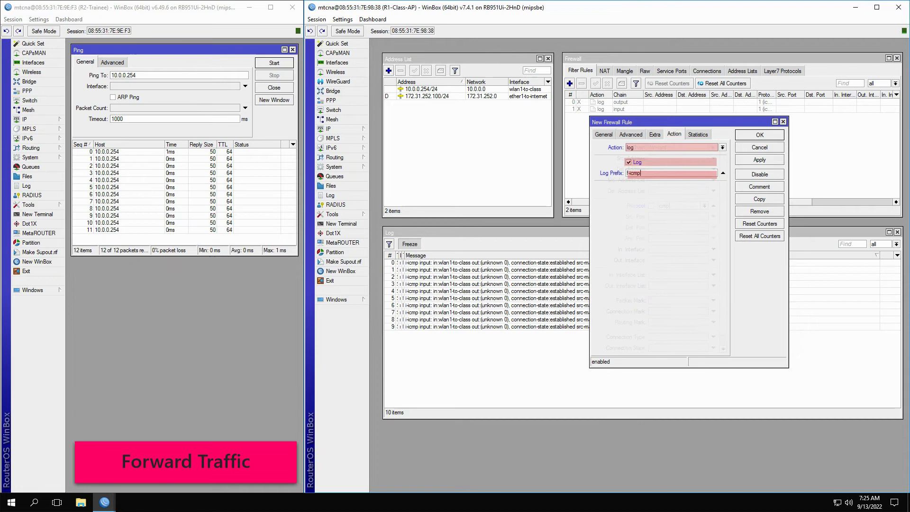
key("space")
key("Tab")
type("f-icmp")
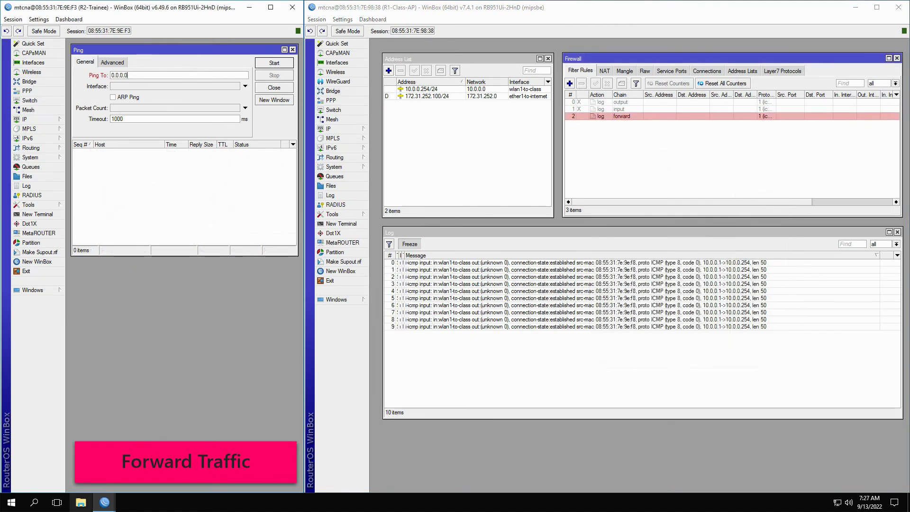
Step: Change the second router's ping target to 8.8.8.8 and start pinging
key("BackSpace")
key("BackSpace")
key("BackSpace")
key("BackSpace")
key("BackSpace")
key("BackSpace")
key("BackSpace")
type("8.8.8.8")
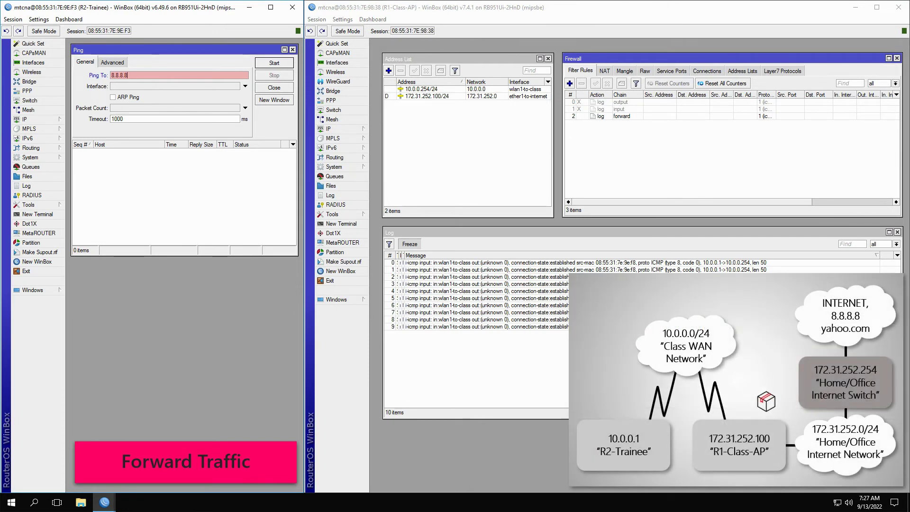
key("Return")
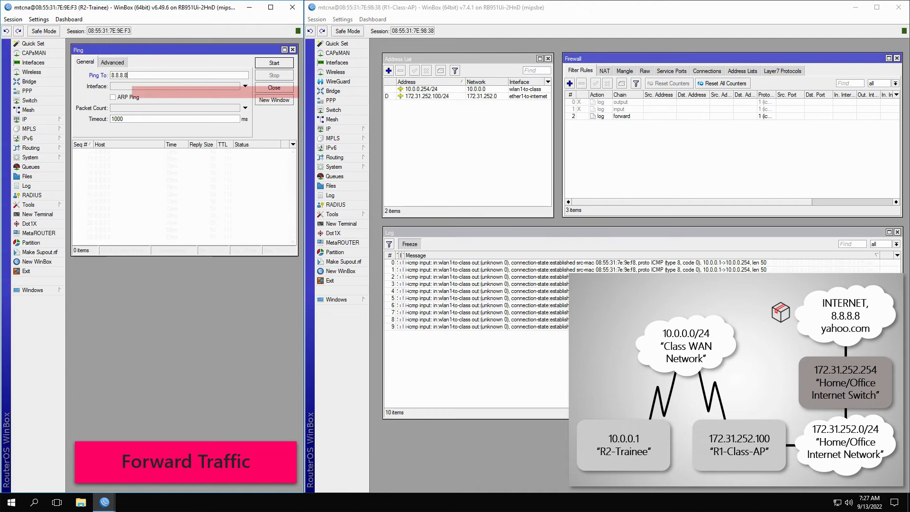